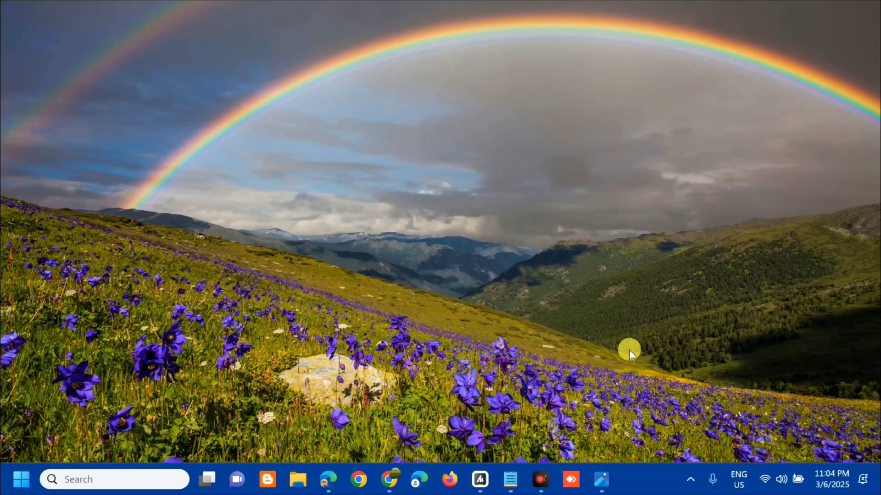
- Show the Photos error, then run wsreset from Start search to reset the Microsoft Store cache
left_click(601, 471)
left_click(23, 486)
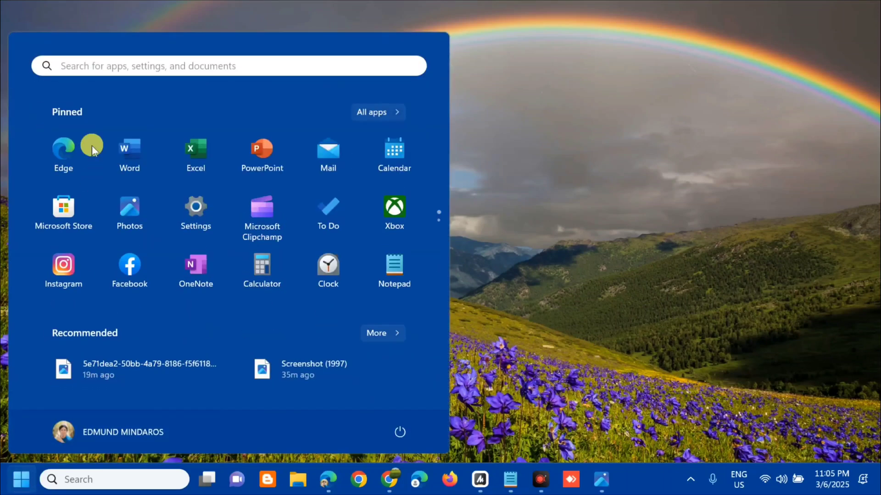
left_click(110, 69)
key("Caps_Lock")
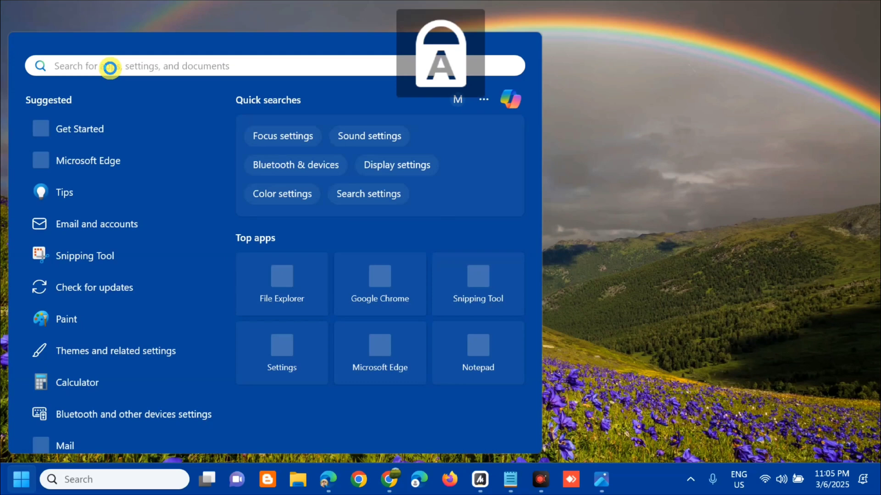
key("Caps_Lock")
type("wsreset")
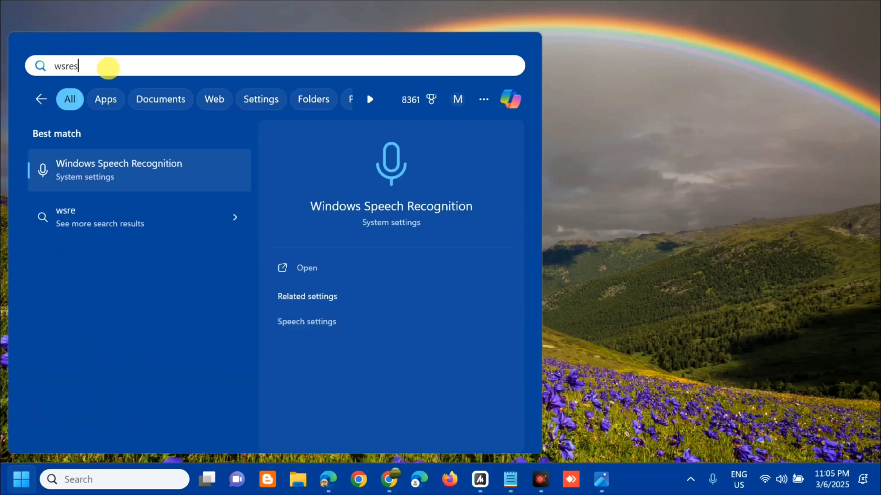
left_click(304, 269)
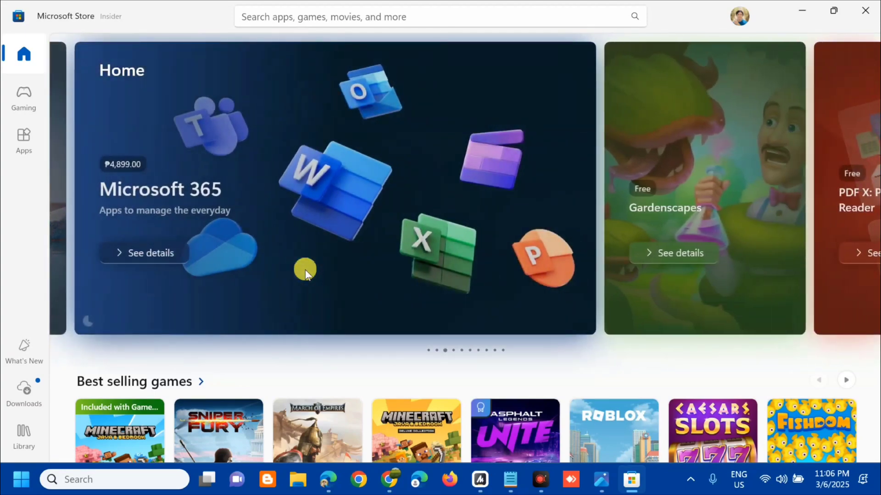
- Close Microsoft Store, launch Services from a Start search, and select Microsoft Store Install Service
left_click(865, 13)
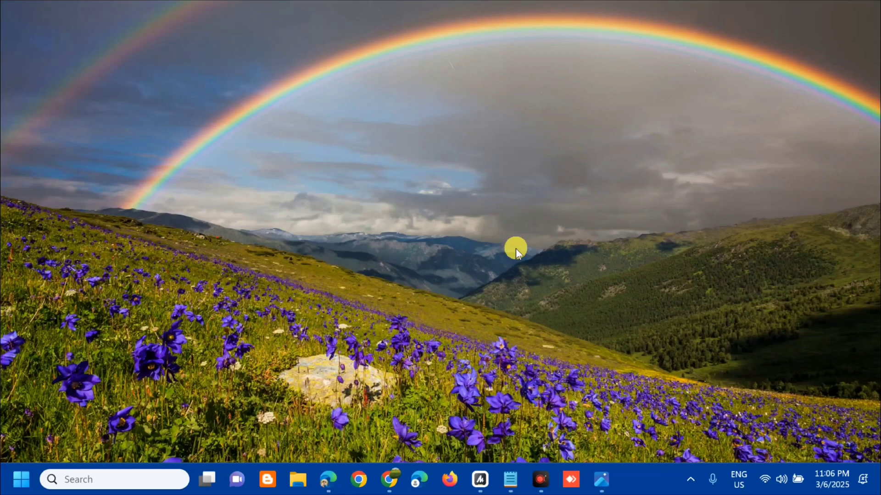
left_click(19, 480)
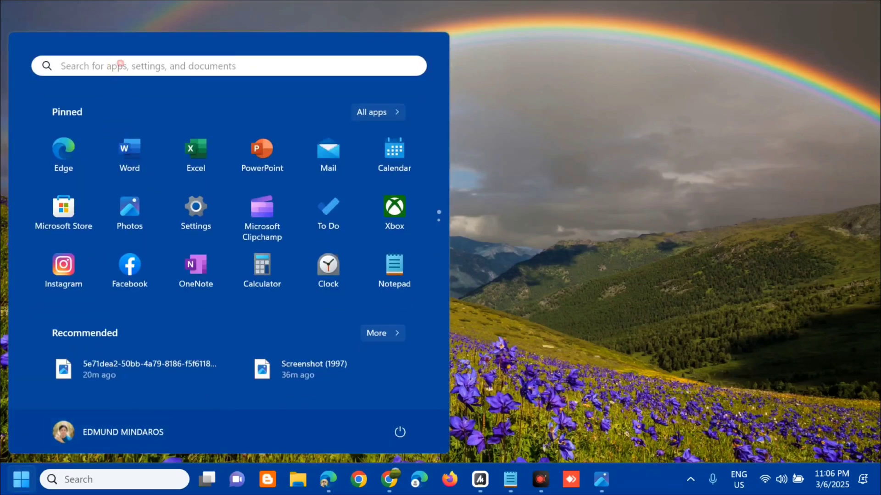
left_click(120, 65)
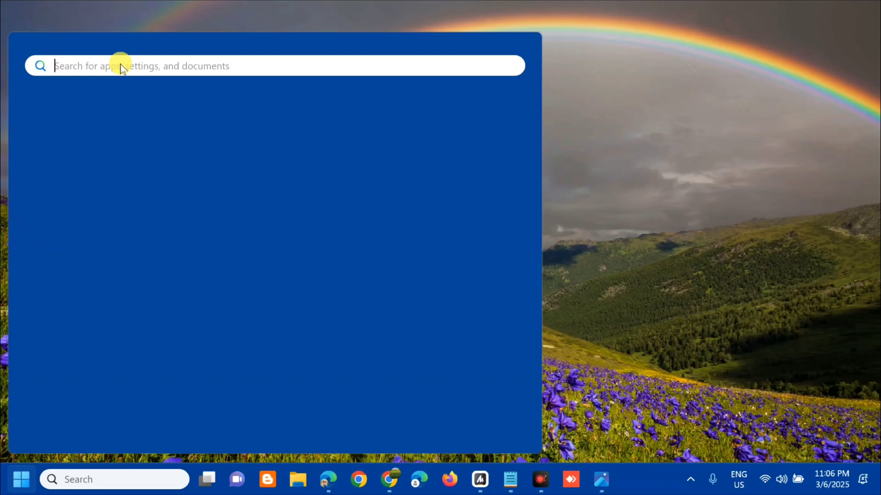
type("services")
left_click(304, 268)
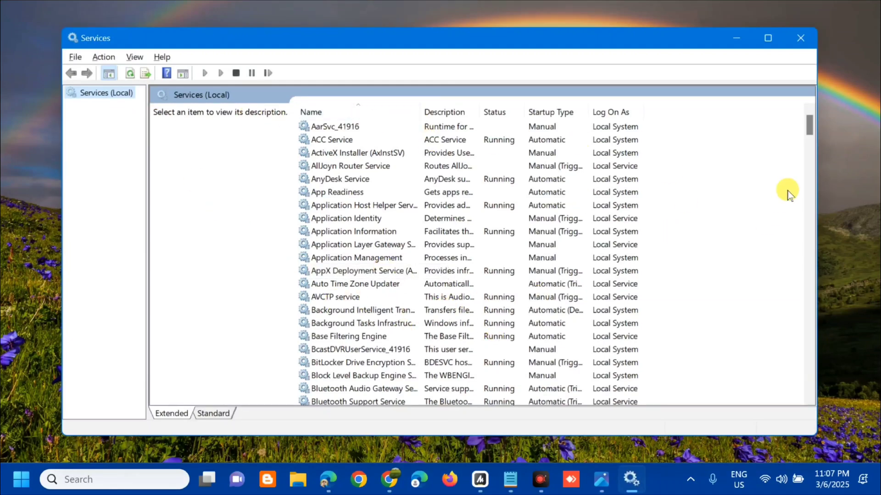
left_click_drag(809, 129, 790, 244)
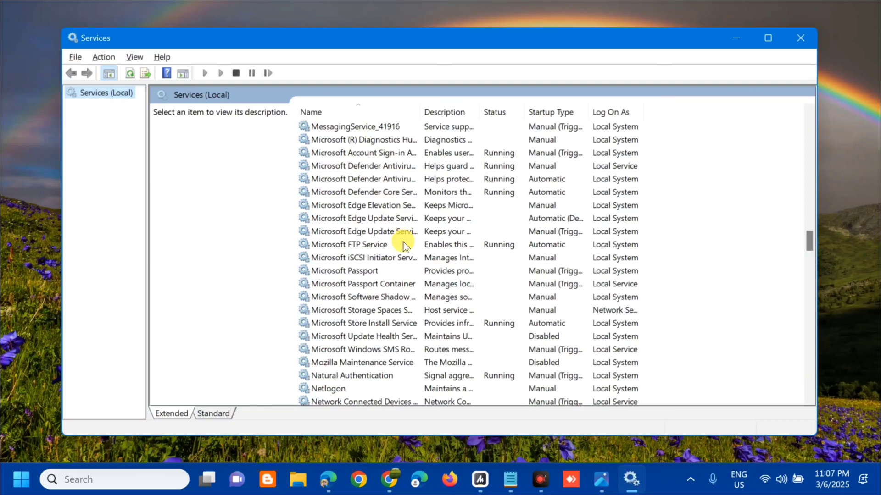
left_click(433, 324)
- Restart Microsoft Store Install Service and confirm its startup type as Automatic
right_click(434, 324)
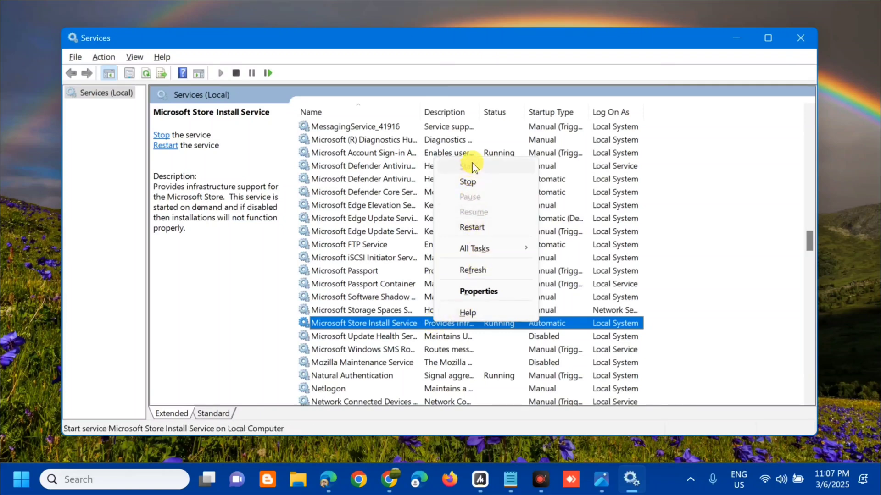
left_click(469, 228)
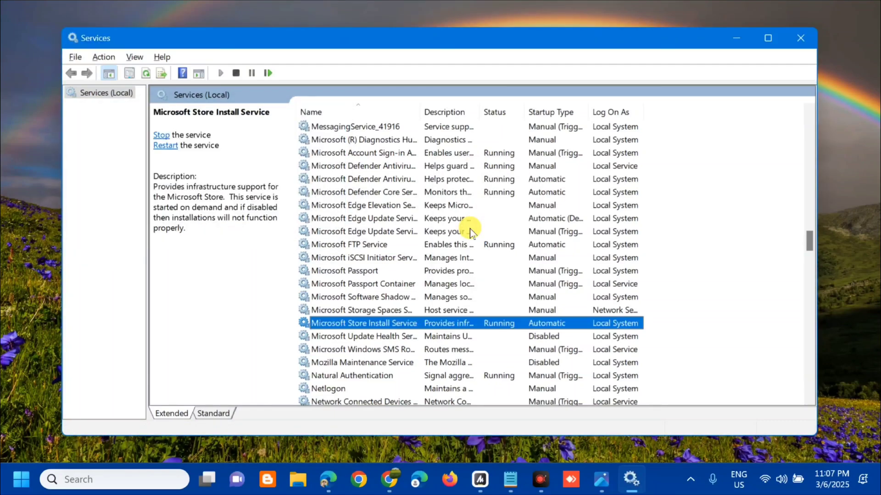
double_click(424, 324)
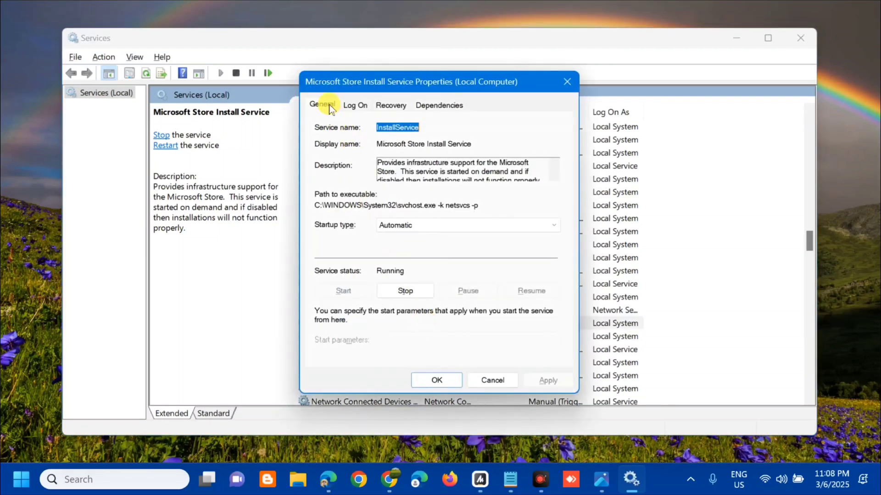
left_click(541, 232)
left_click(481, 245)
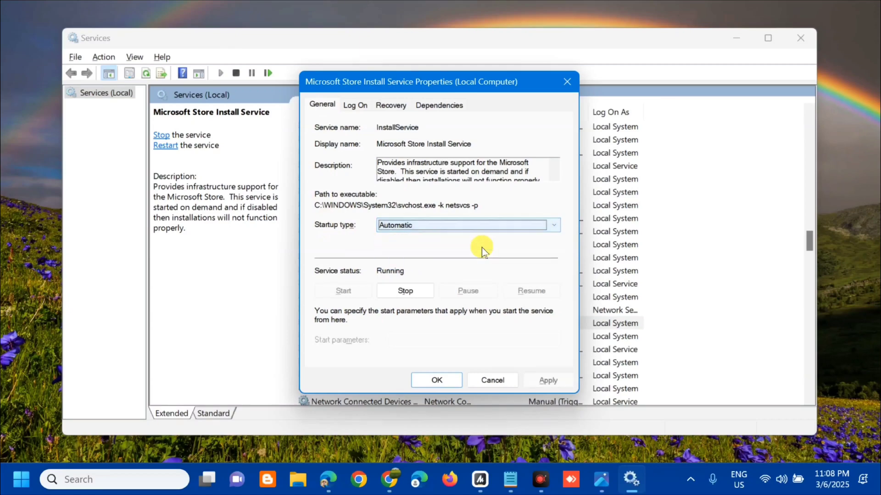
left_click(546, 379)
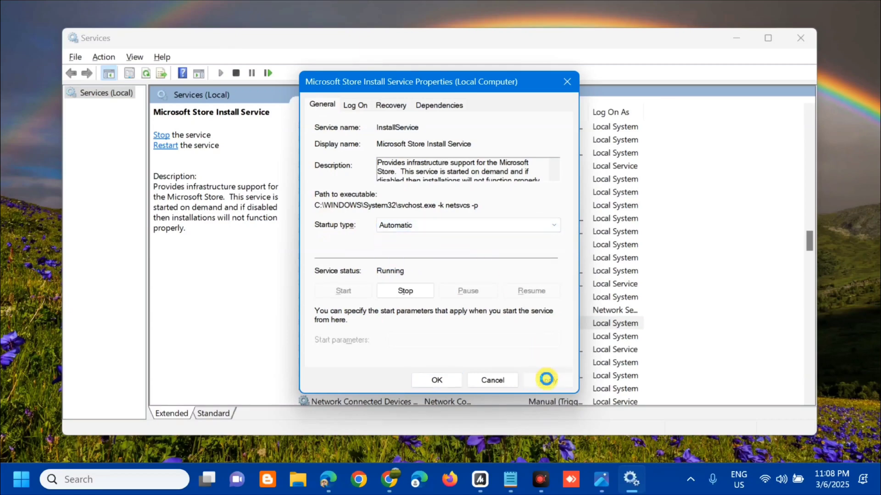
left_click(431, 379)
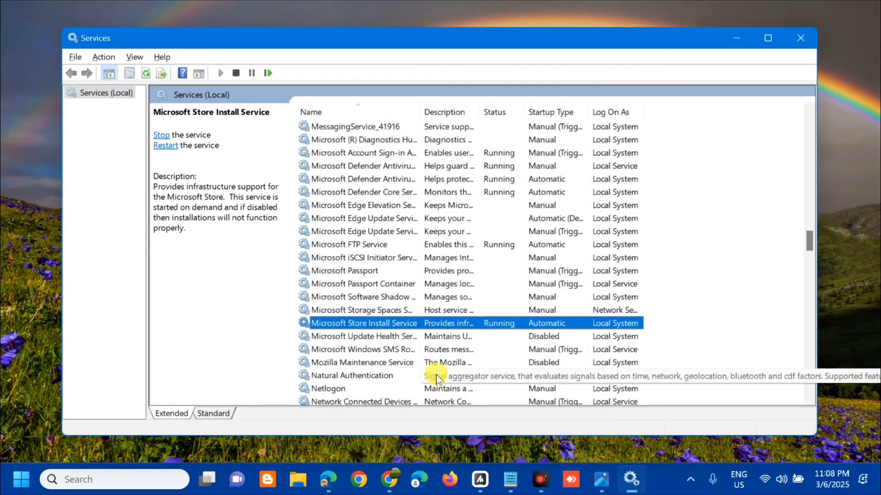
- Restart the Background Intelligent Transfer Service
left_click_drag(809, 247, 806, 130)
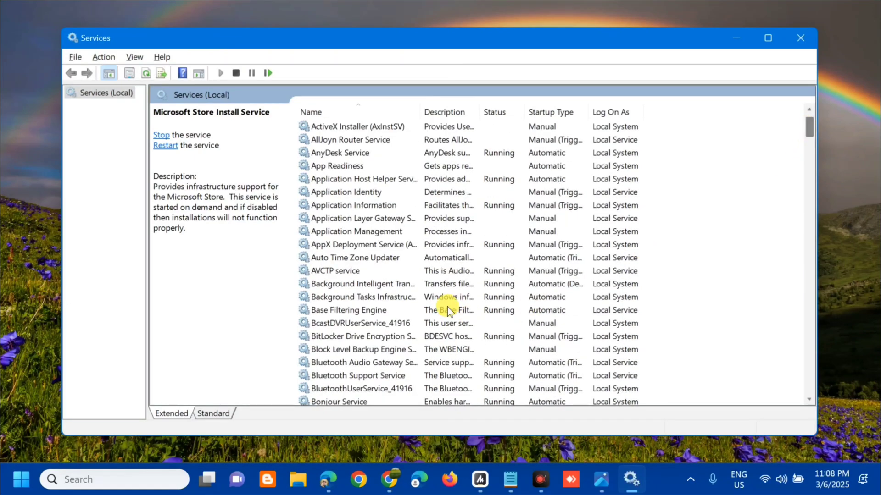
left_click(434, 282)
right_click(434, 283)
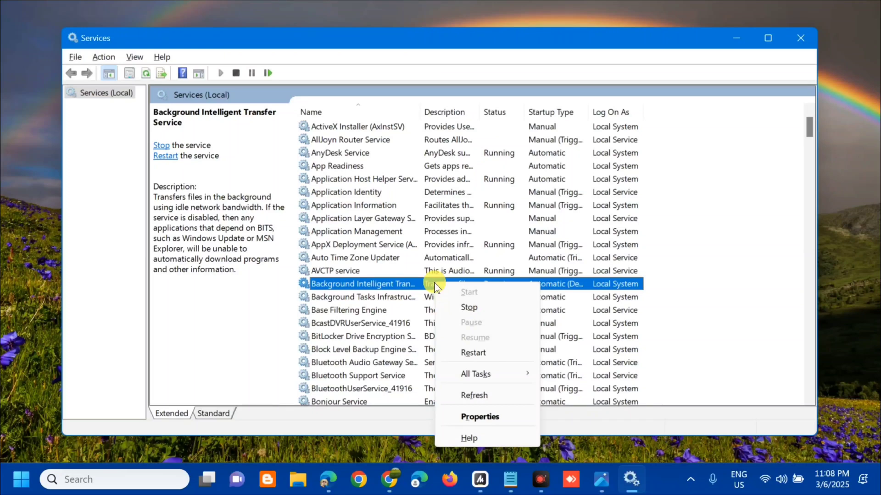
left_click(473, 356)
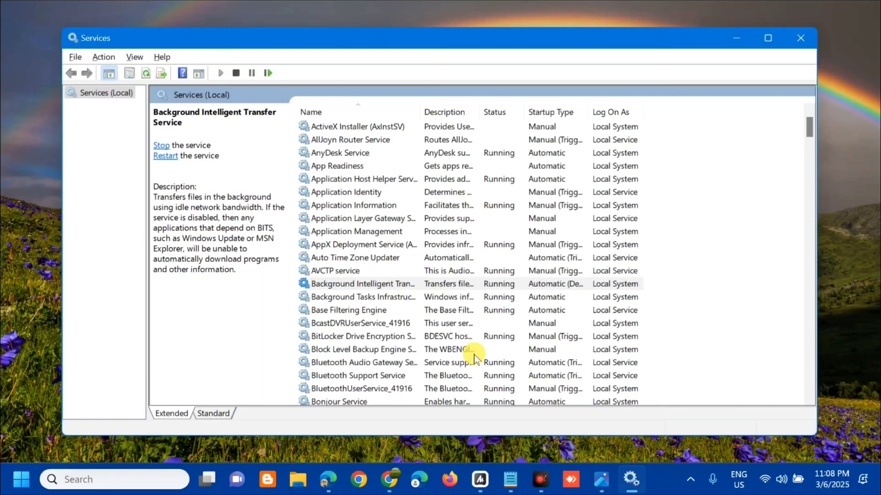
- Change the BITS startup type from Automatic (Delayed Start) to Automatic
double_click(420, 284)
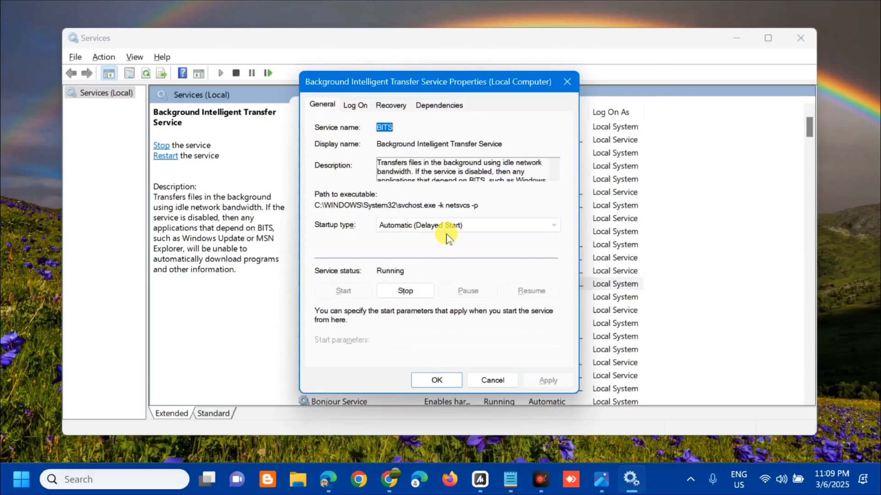
left_click(544, 226)
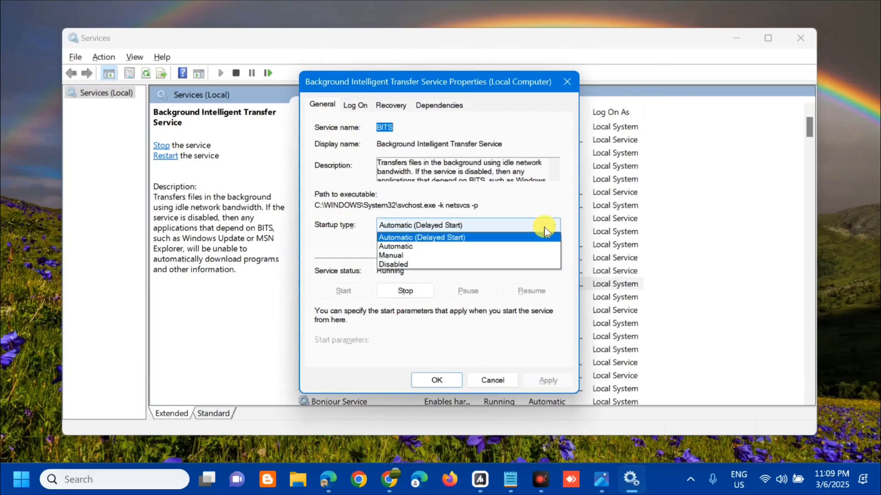
left_click(501, 247)
left_click(552, 373)
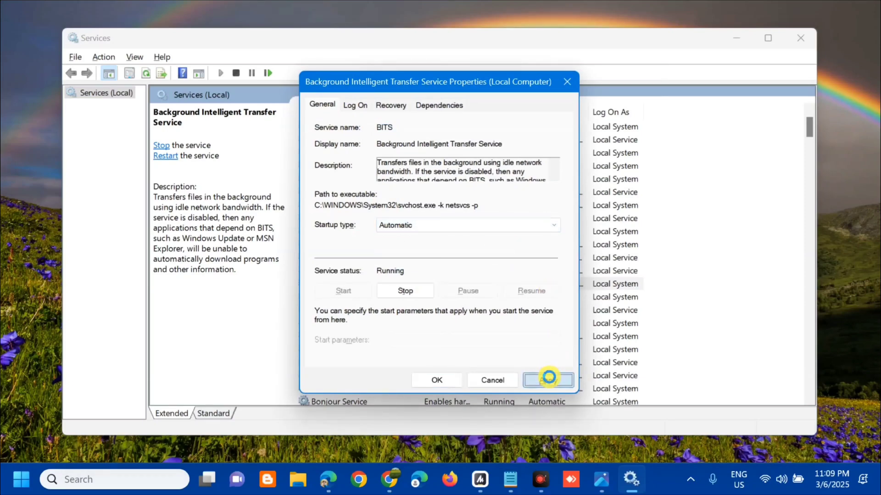
left_click(434, 380)
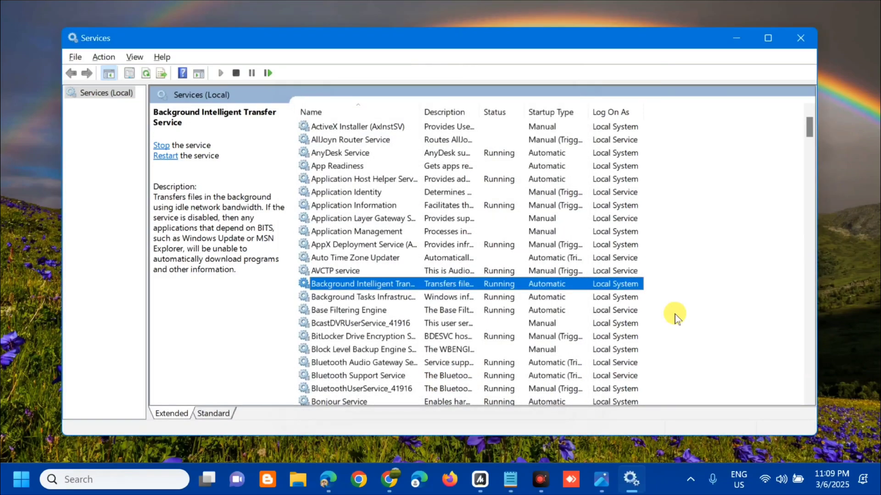
left_click_drag(808, 133, 779, 381)
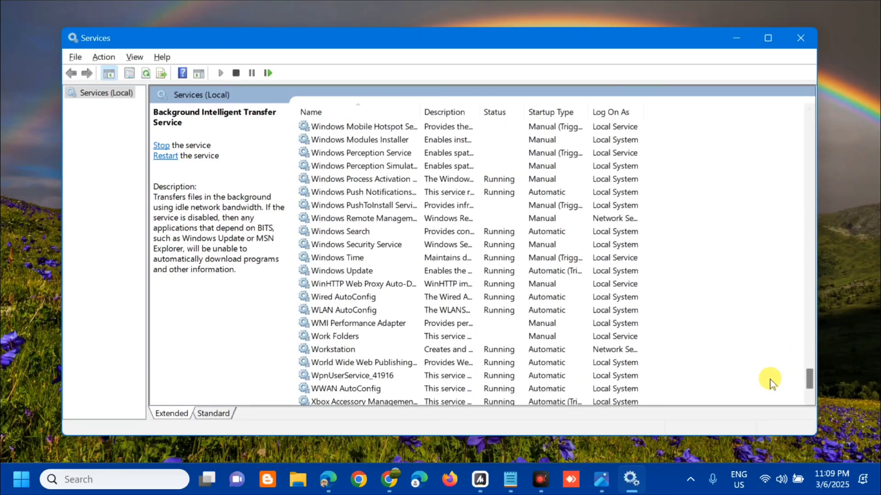
- Restart the Windows Update service
left_click(434, 271)
right_click(434, 274)
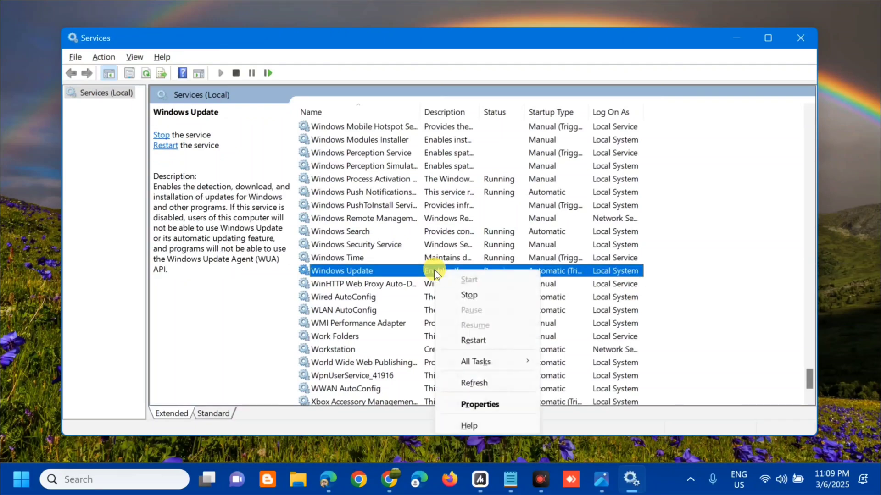
left_click(478, 342)
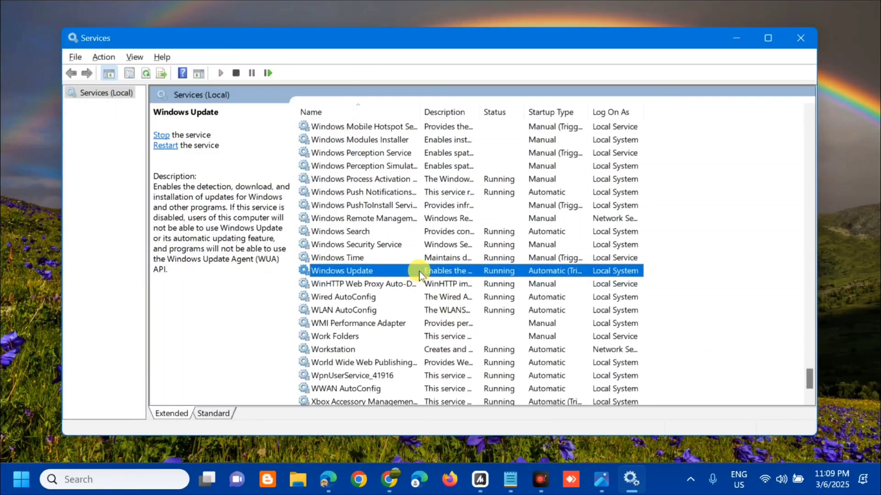
- Confirm and apply Automatic as the Windows Update startup type
double_click(419, 273)
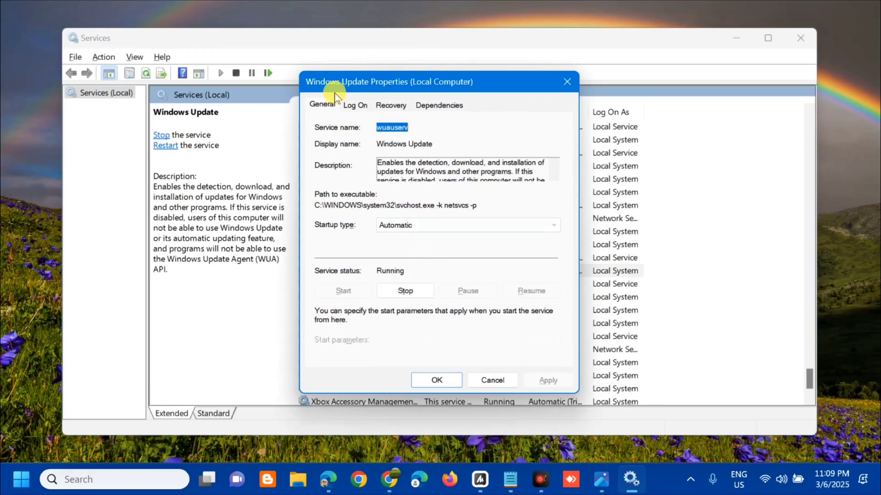
left_click(548, 225)
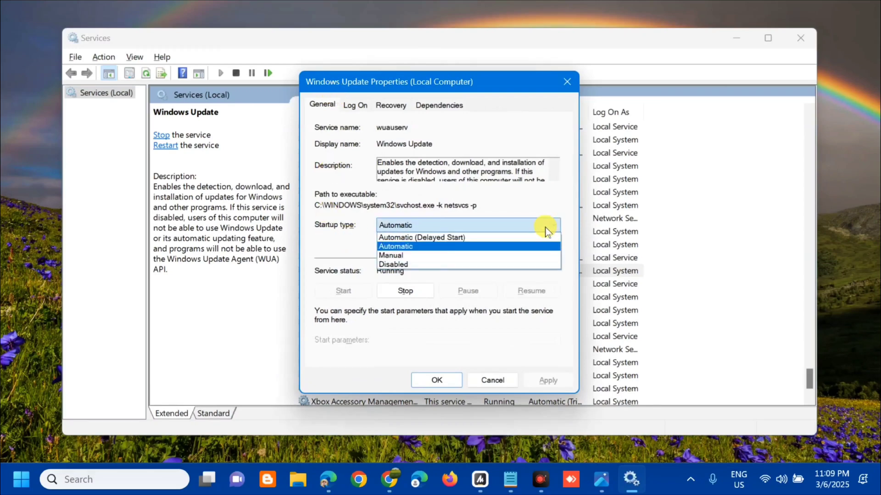
left_click(508, 248)
left_click(543, 380)
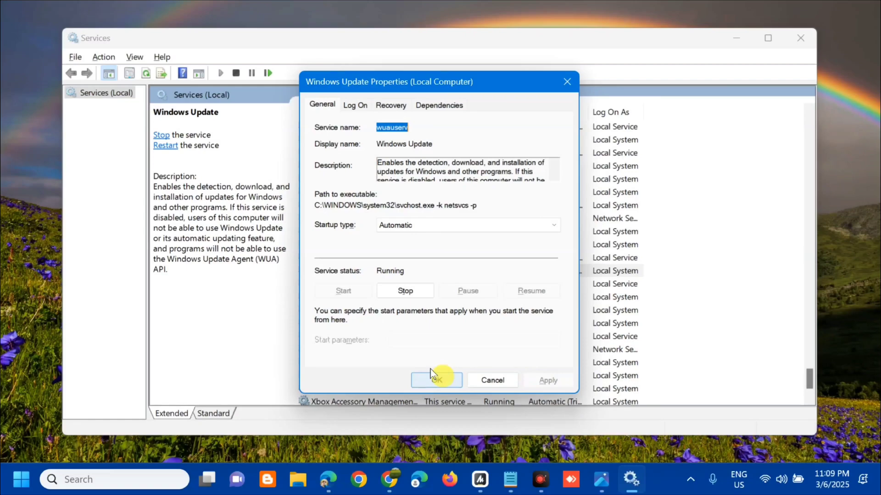
left_click(441, 379)
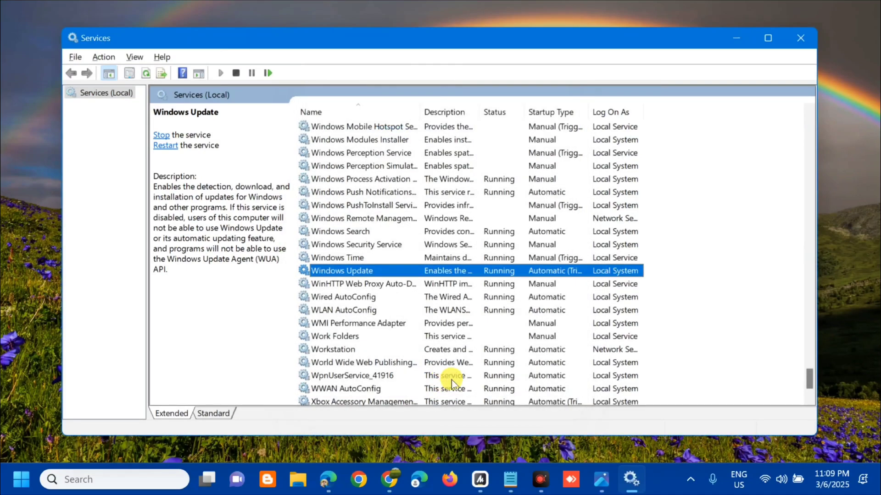
- Close the Services console and choose Restart from the Start menu power options
left_click(800, 40)
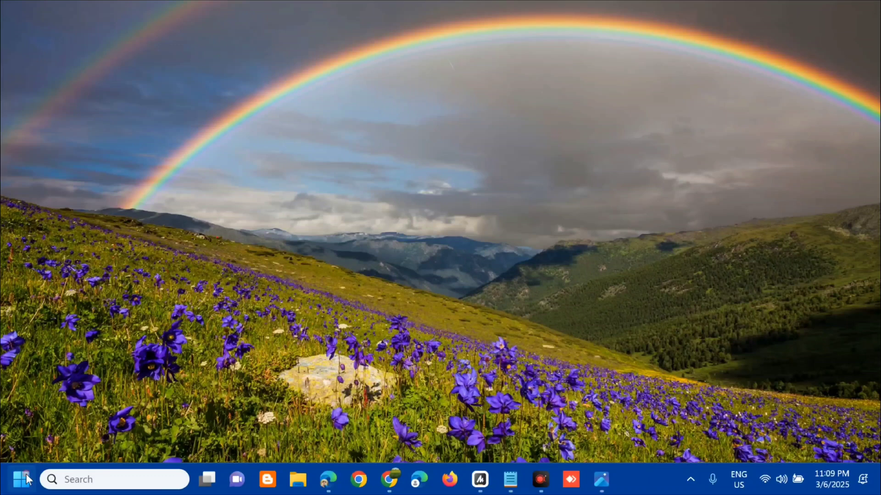
left_click(27, 480)
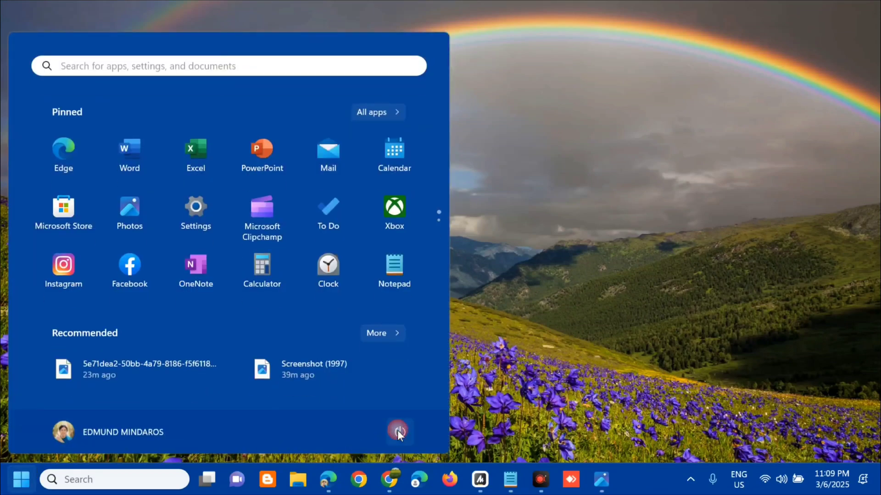
left_click(397, 431)
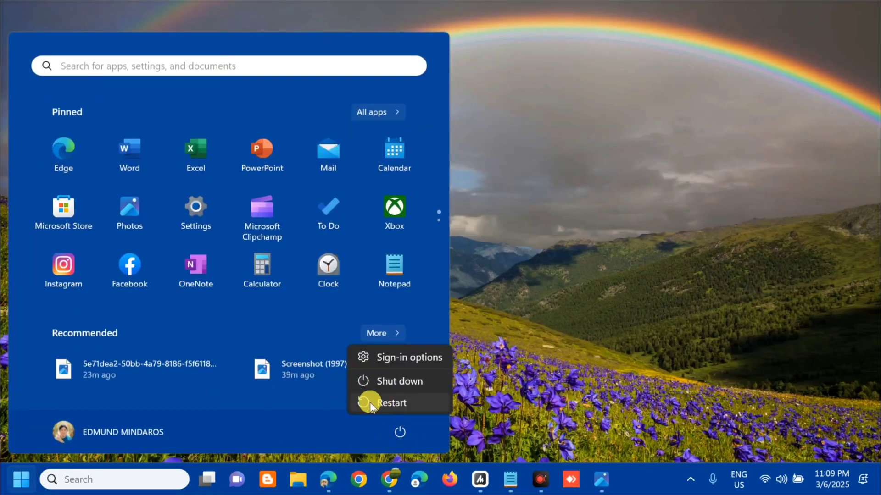
left_click(601, 304)
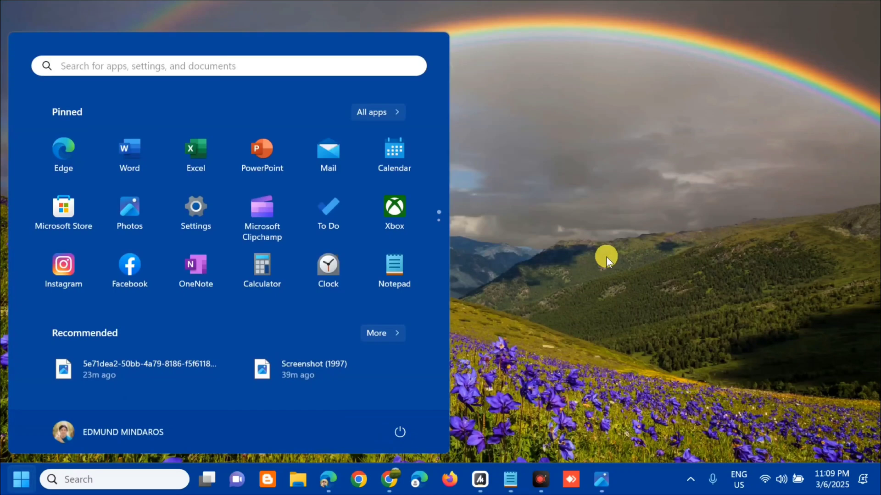
left_click(606, 257)
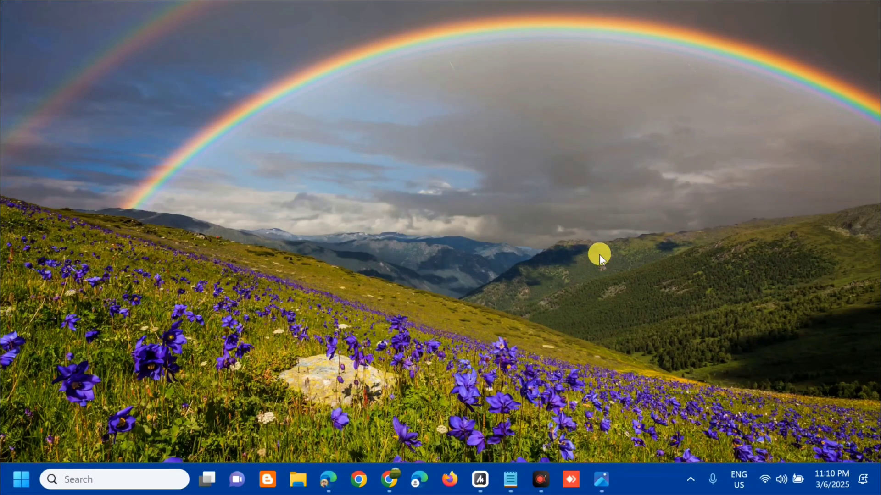